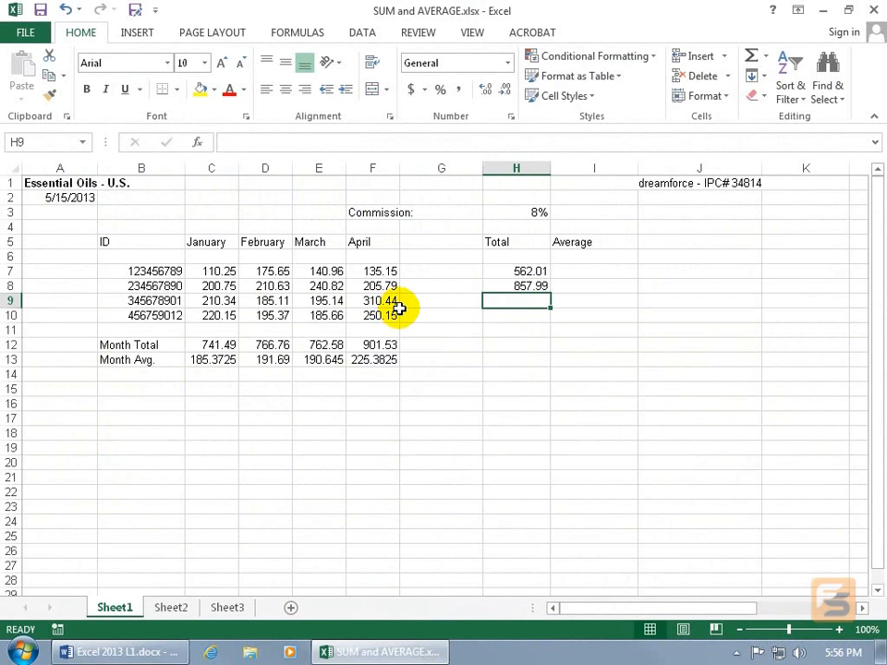
{"action": "type", "text": "=s"}
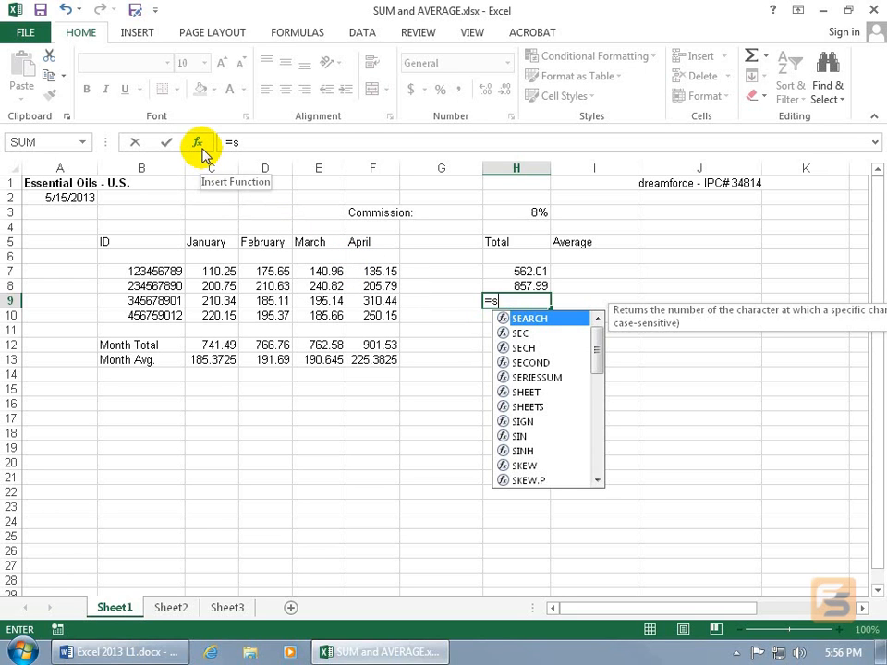
{"action": "key", "text": "Escape"}
{"action": "key", "text": "Escape"}
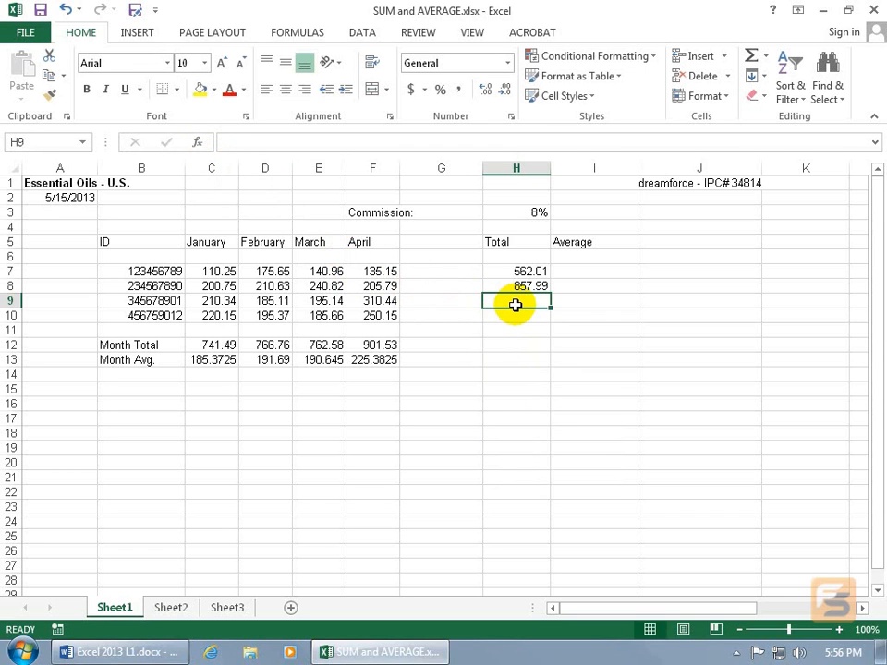
Open Insert Function for cell H9 and look through the functions in the All category
{"action": "left_click", "coordinate": [198, 144]}
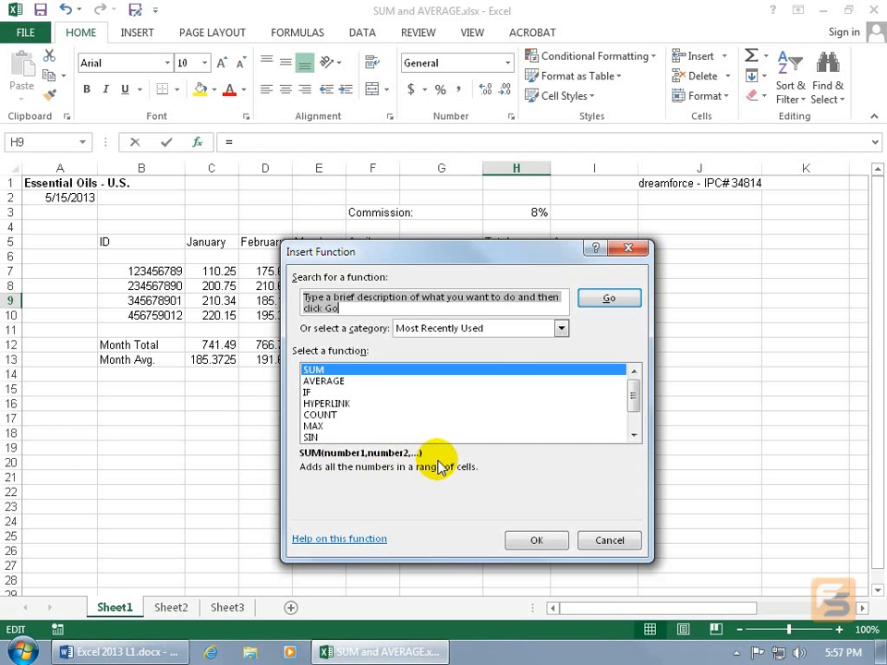
{"action": "left_click", "coordinate": [561, 328]}
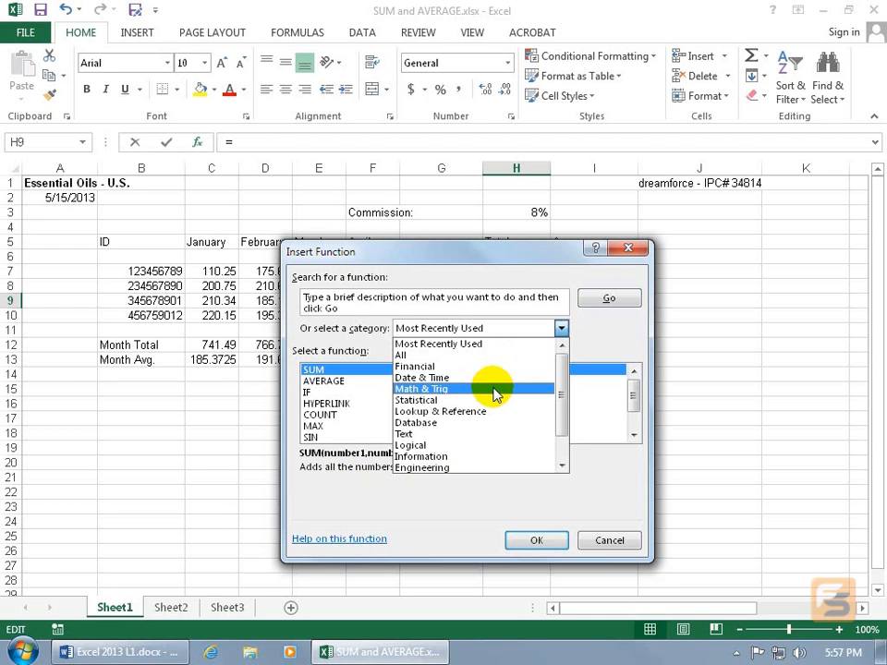
{"action": "left_click", "coordinate": [449, 355]}
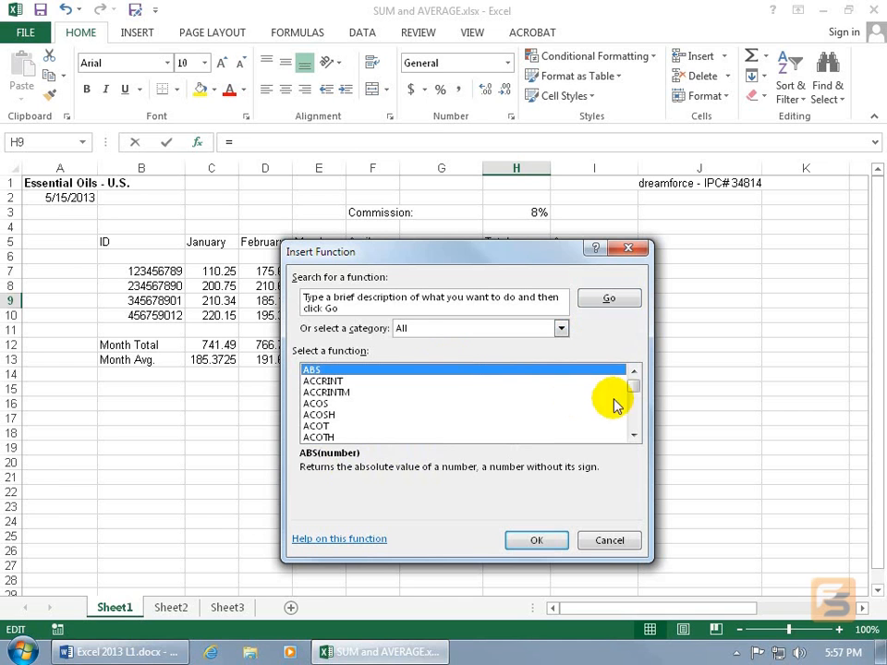
{"action": "left_click_drag", "start_coordinate": [634, 386], "coordinate": [634, 415]}
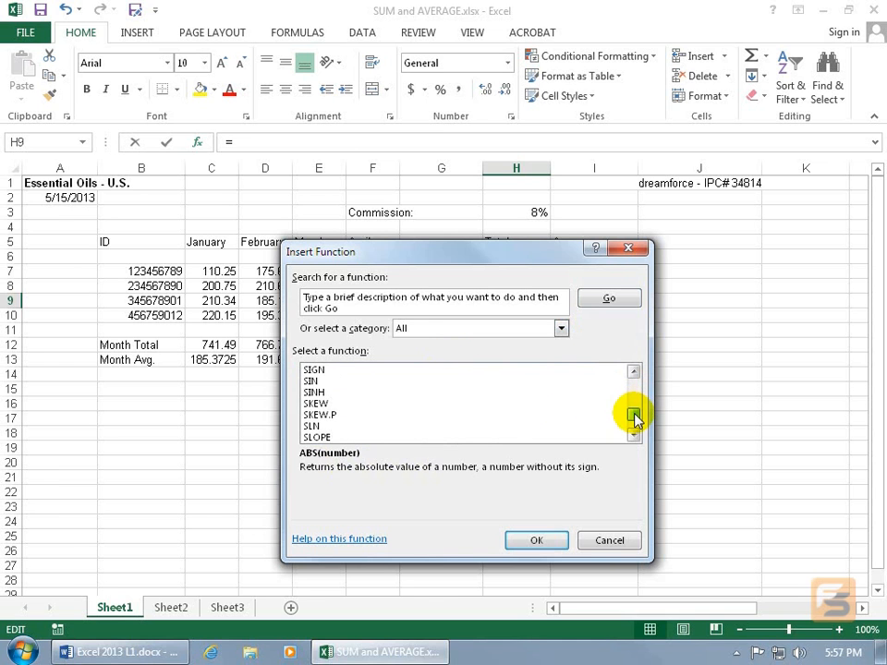
{"action": "left_click", "coordinate": [635, 436]}
{"action": "left_click", "coordinate": [319, 382]}
{"action": "left_click_drag", "start_coordinate": [634, 416], "coordinate": [634, 377]}
{"action": "left_click", "coordinate": [497, 369]}
Search the function list for "sum" and insert the SUM function in cell H9
{"action": "left_click", "coordinate": [425, 302]}
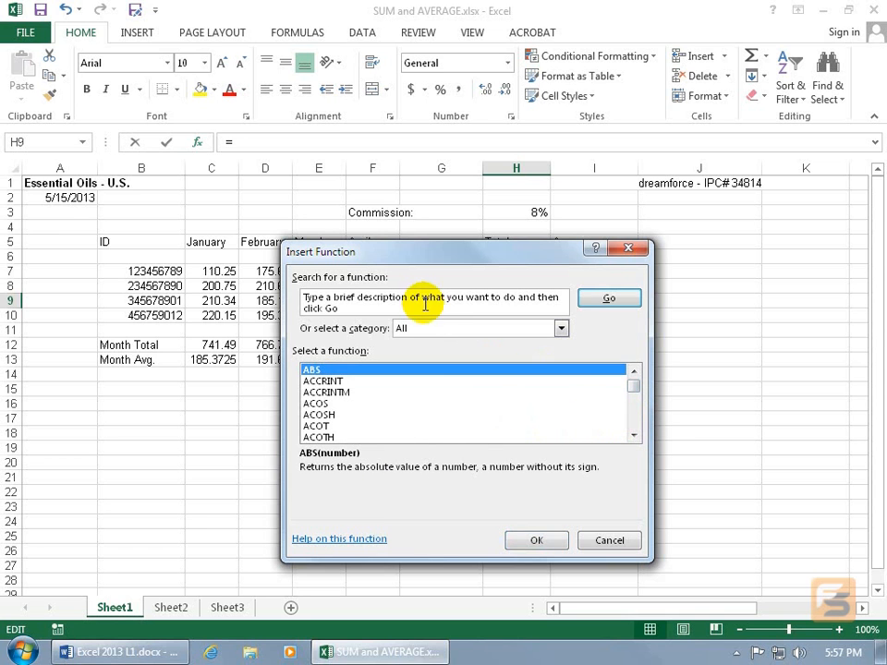
{"action": "left_click_drag", "start_coordinate": [397, 311], "coordinate": [296, 286]}
{"action": "key", "text": "Delete"}
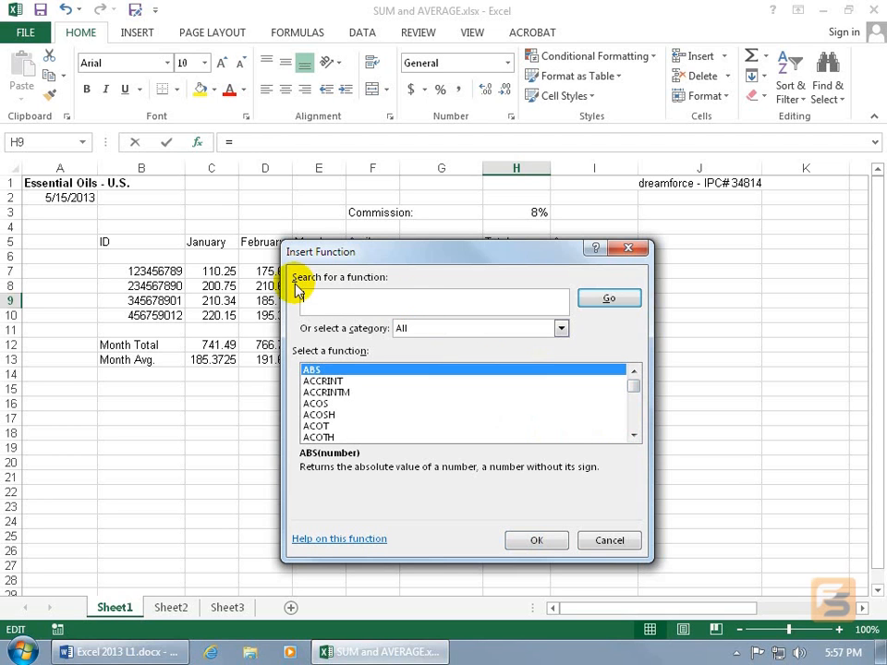
{"action": "type", "text": "sum"}
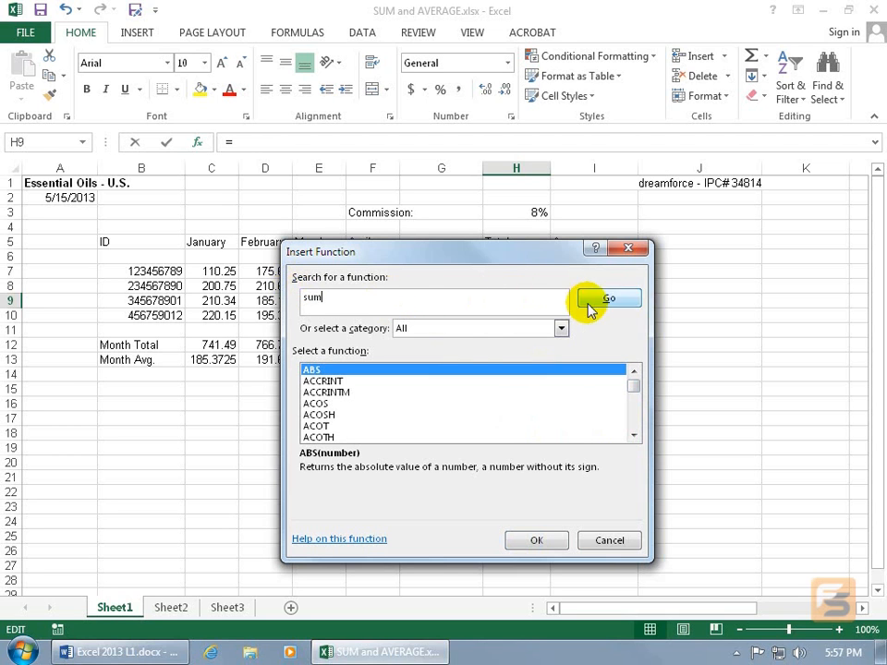
{"action": "left_click", "coordinate": [597, 300]}
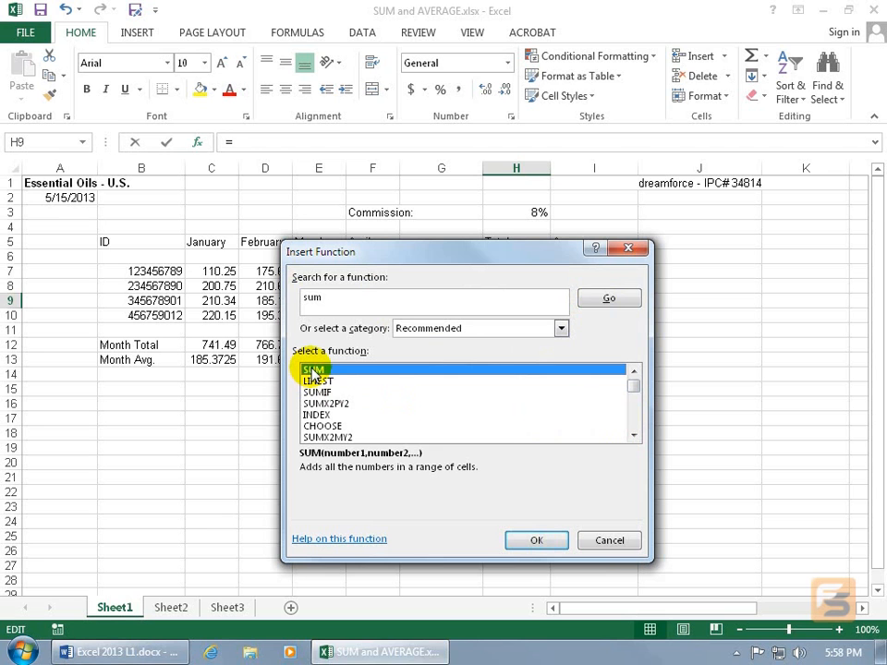
{"action": "left_click", "coordinate": [537, 540]}
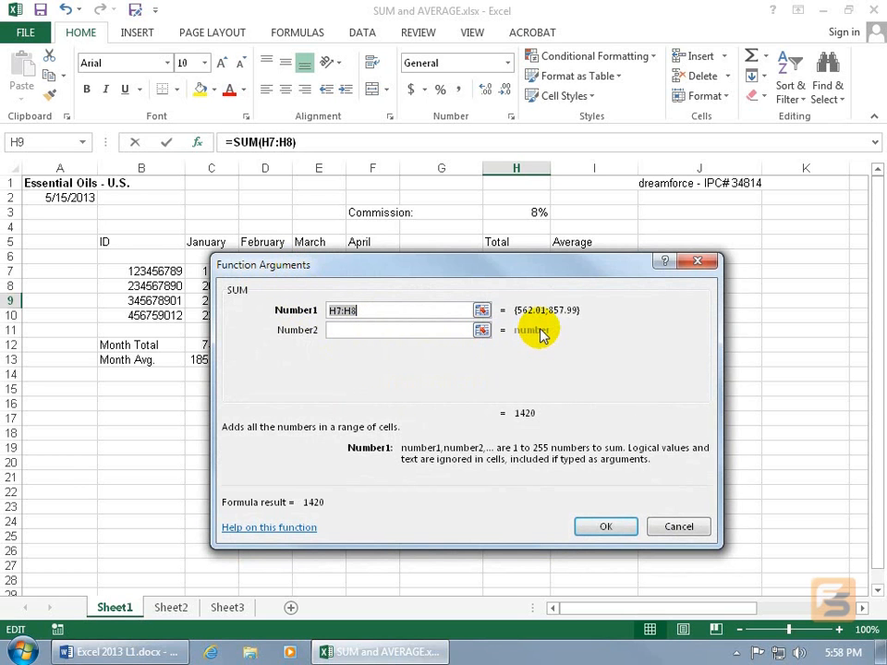
Set the first SUM argument to the range c9:f9, keeping the data rows in view
{"action": "left_click_drag", "start_coordinate": [492, 274], "coordinate": [466, 352]}
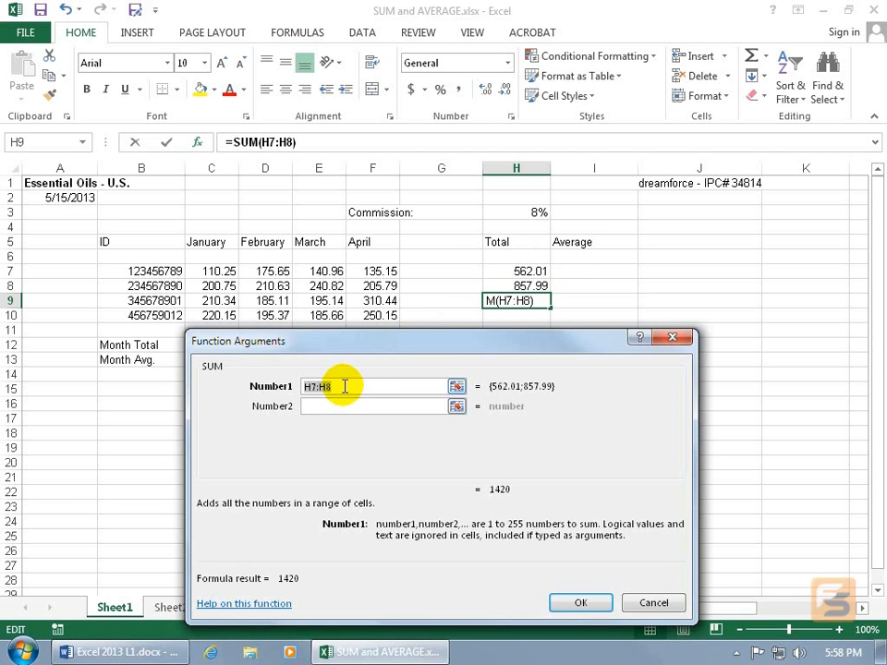
{"action": "left_click_drag", "start_coordinate": [344, 387], "coordinate": [300, 390]}
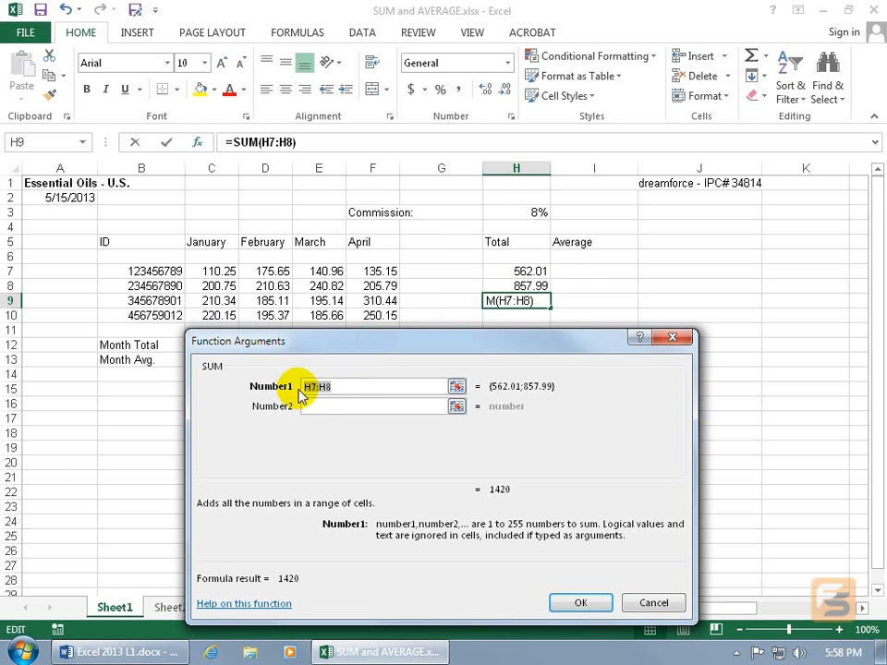
{"action": "type", "text": "c9:"}
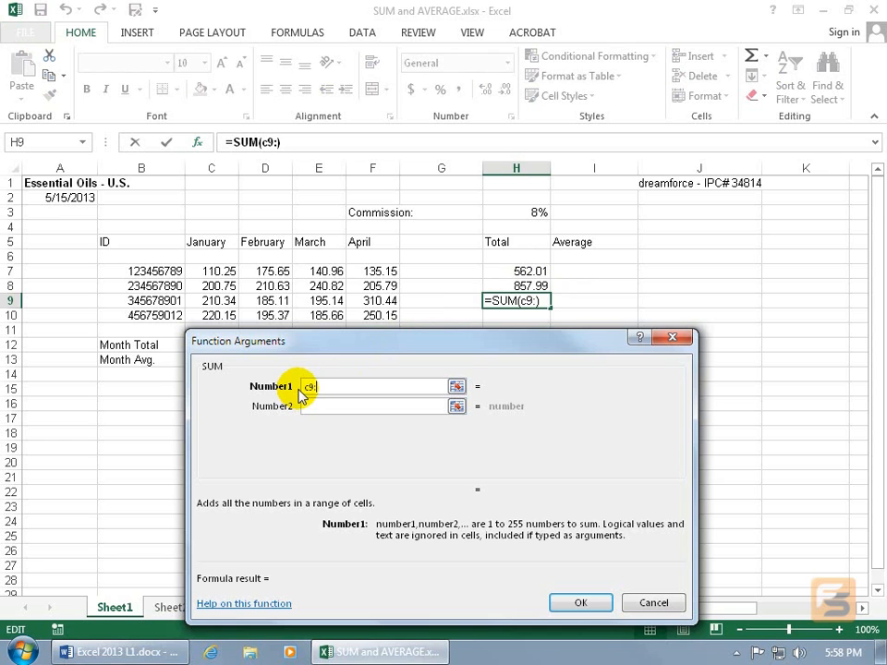
{"action": "type", "text": "f9"}
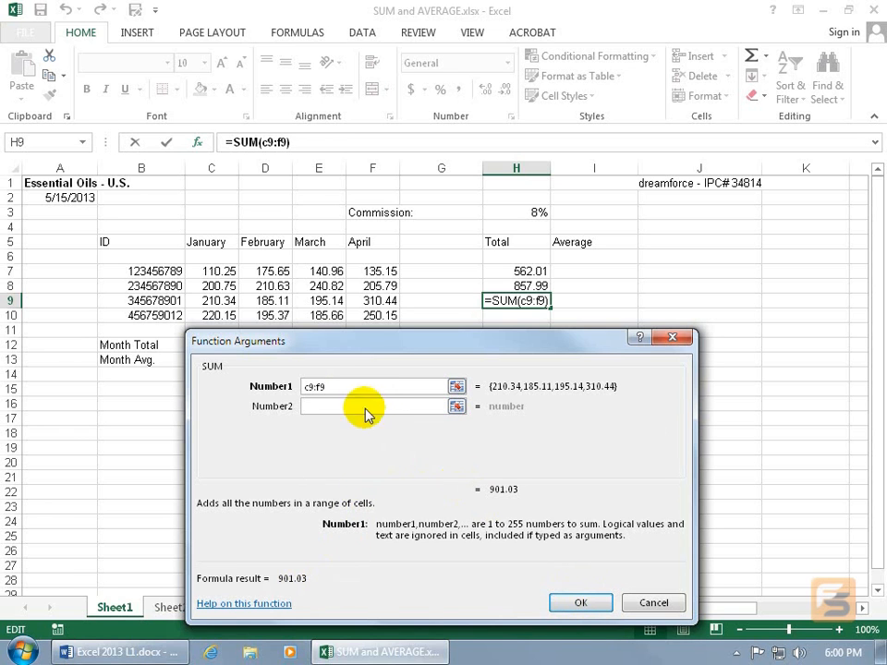
Clear the first SUM argument and pick the range C9:F9 on the sheet for it
{"action": "left_click_drag", "start_coordinate": [336, 387], "coordinate": [303, 386]}
{"action": "key", "text": "Delete"}
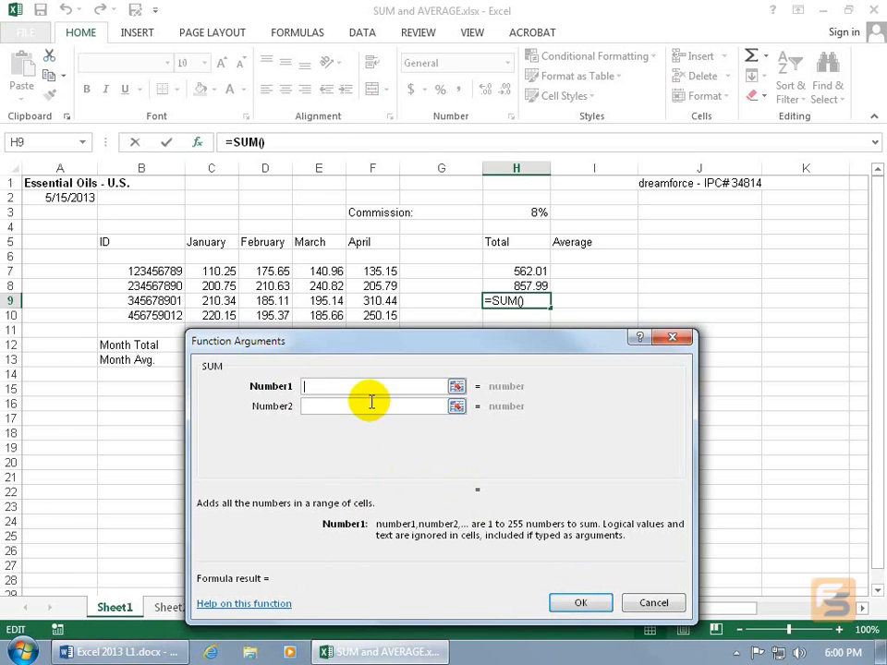
{"action": "left_click", "coordinate": [457, 388]}
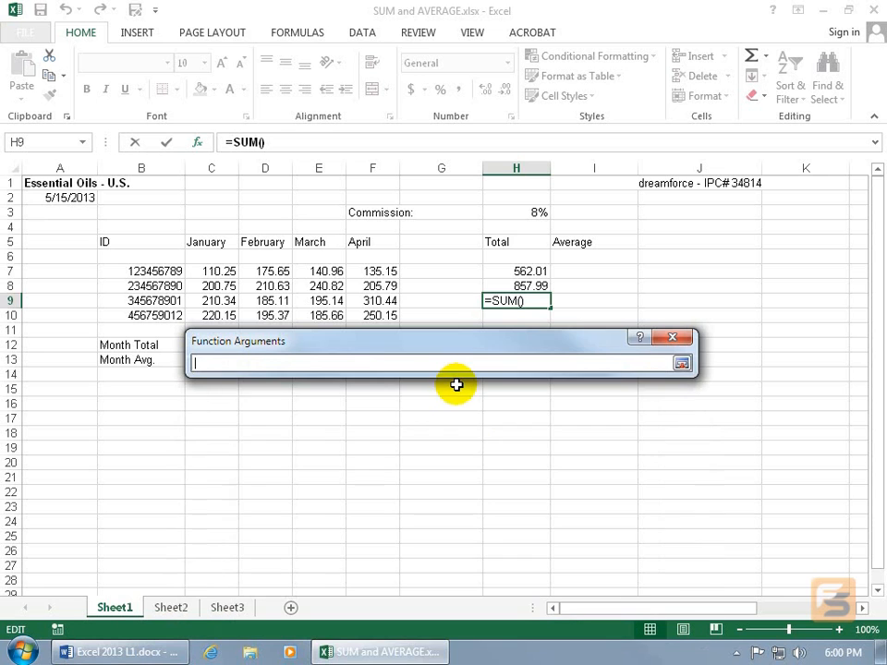
{"action": "left_click_drag", "start_coordinate": [452, 347], "coordinate": [363, 497]}
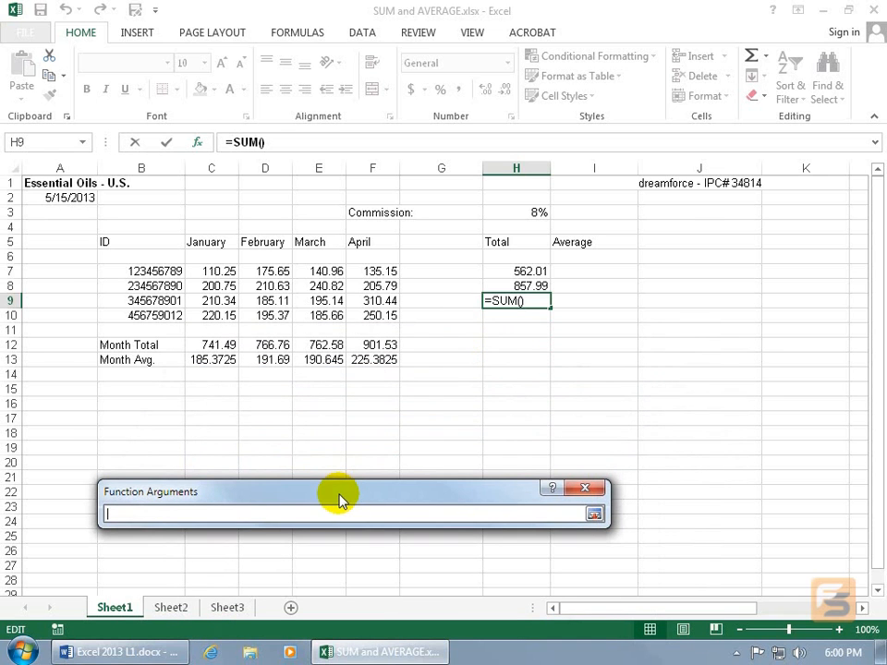
{"action": "left_click_drag", "start_coordinate": [211, 301], "coordinate": [368, 300]}
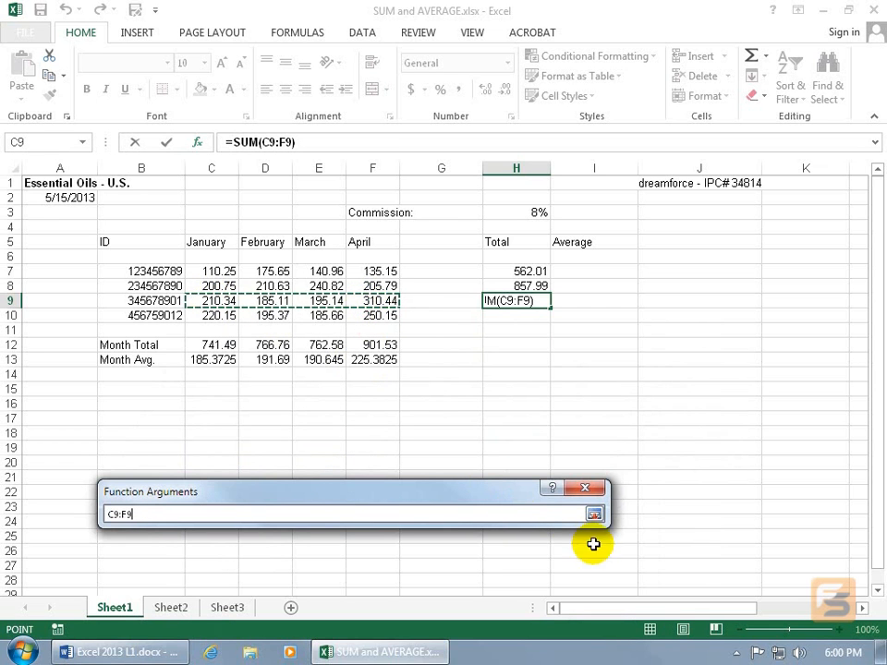
{"action": "left_click", "coordinate": [595, 514]}
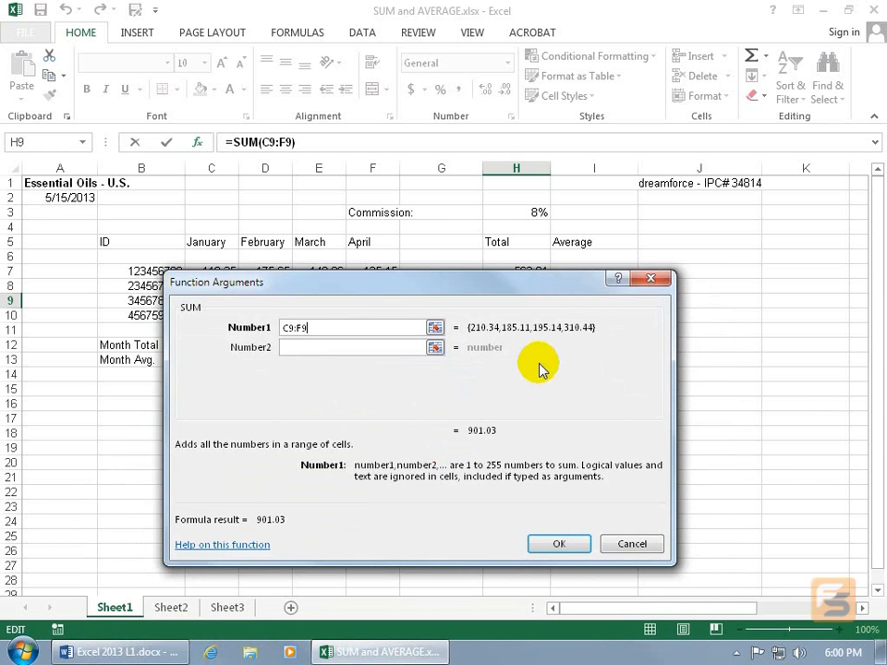
Add the Month Total range C12:F12 as the second SUM argument
{"action": "left_click", "coordinate": [435, 348]}
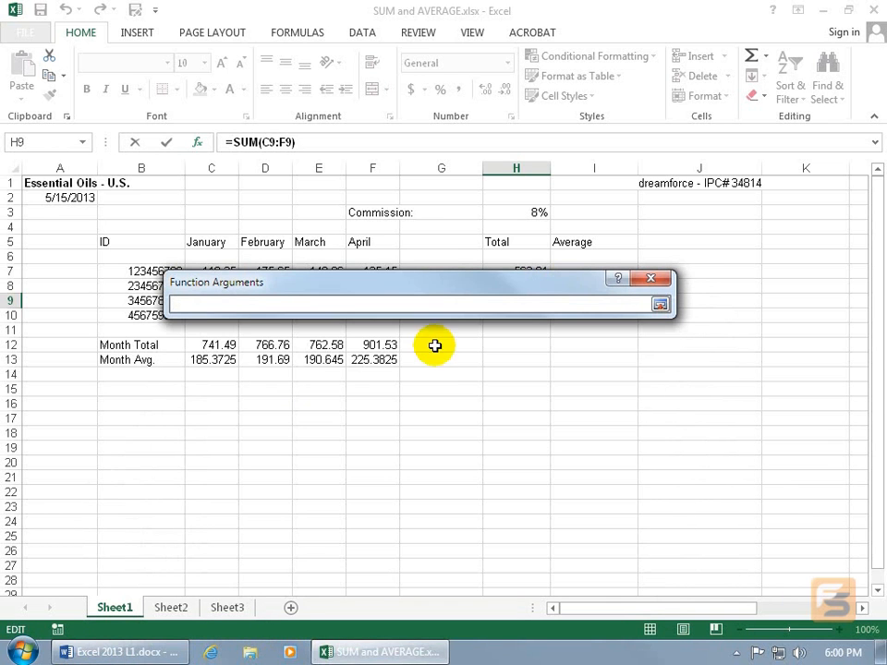
{"action": "left_click_drag", "start_coordinate": [209, 344], "coordinate": [373, 345]}
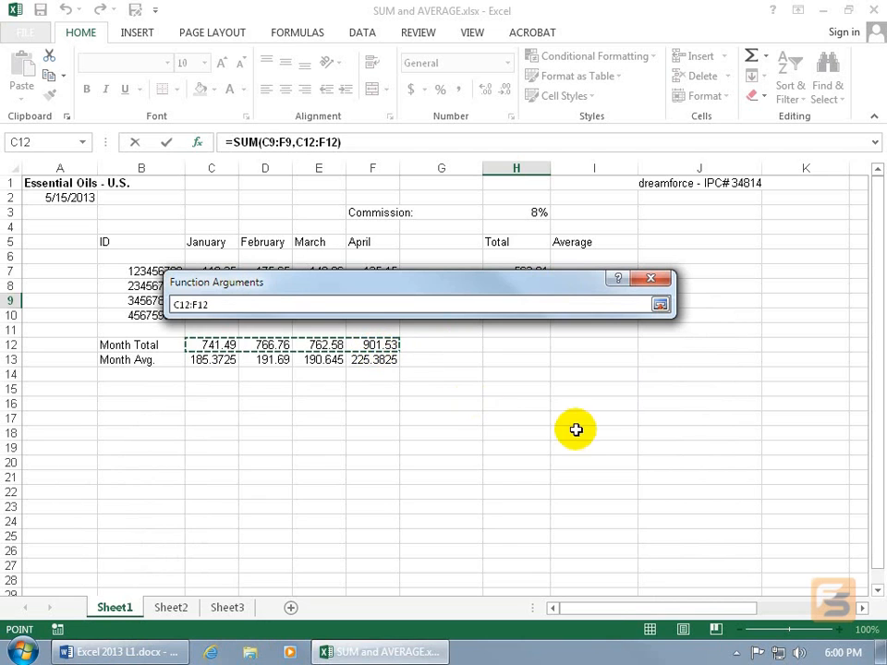
{"action": "key", "text": "Return"}
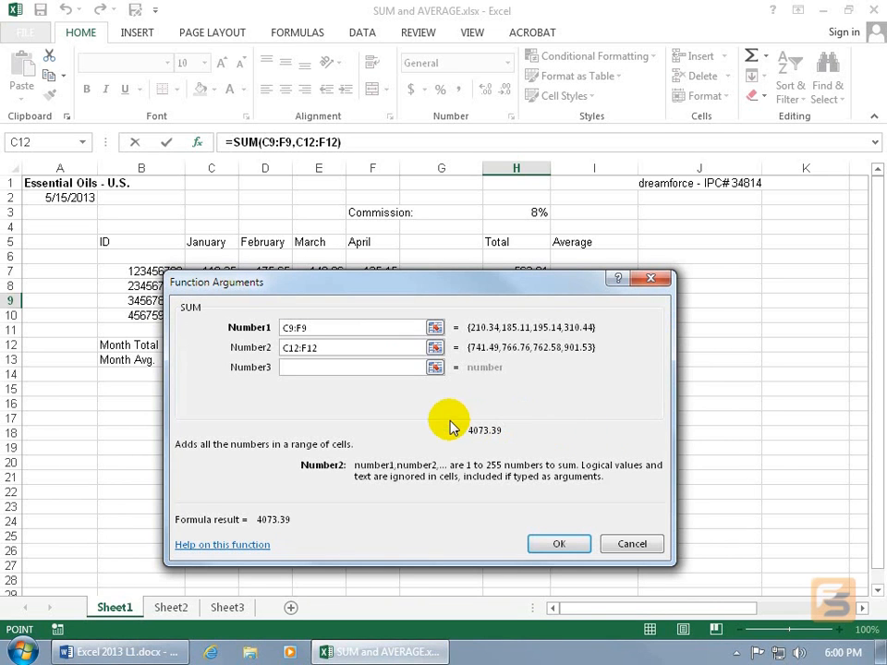
Clear the second SUM argument and apply the formula to cell H9
{"action": "double_click", "coordinate": [329, 348]}
{"action": "key", "text": "Delete"}
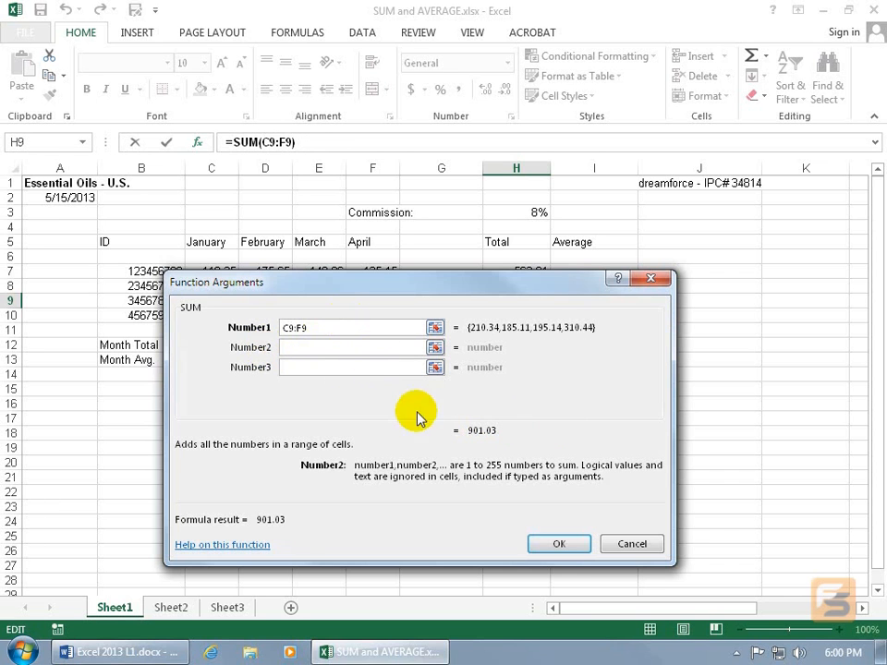
{"action": "left_click", "coordinate": [565, 544]}
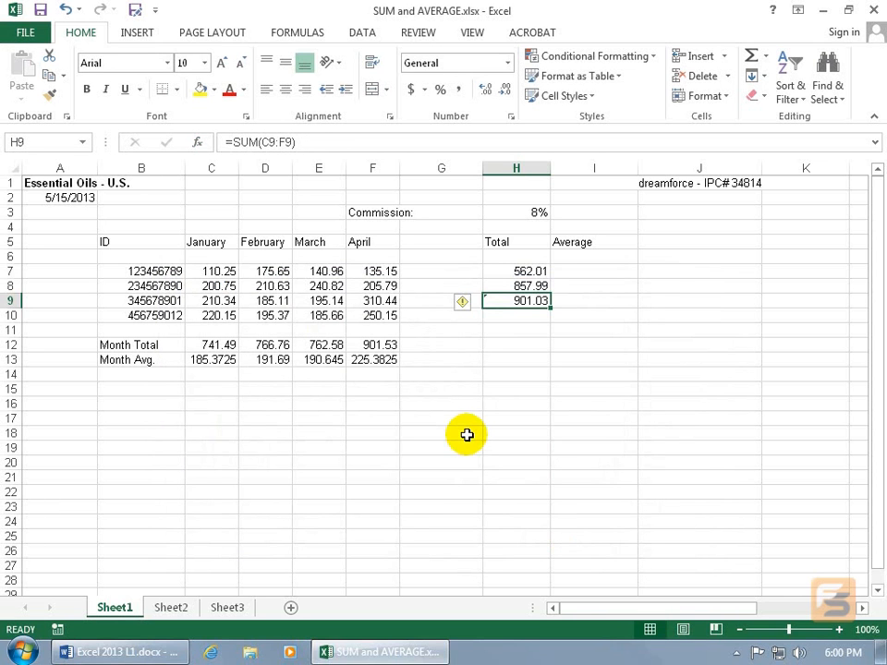
Select cell H10, view the additional functions offered with AutoSum, and close the function list without inserting one
{"action": "left_click", "coordinate": [519, 312]}
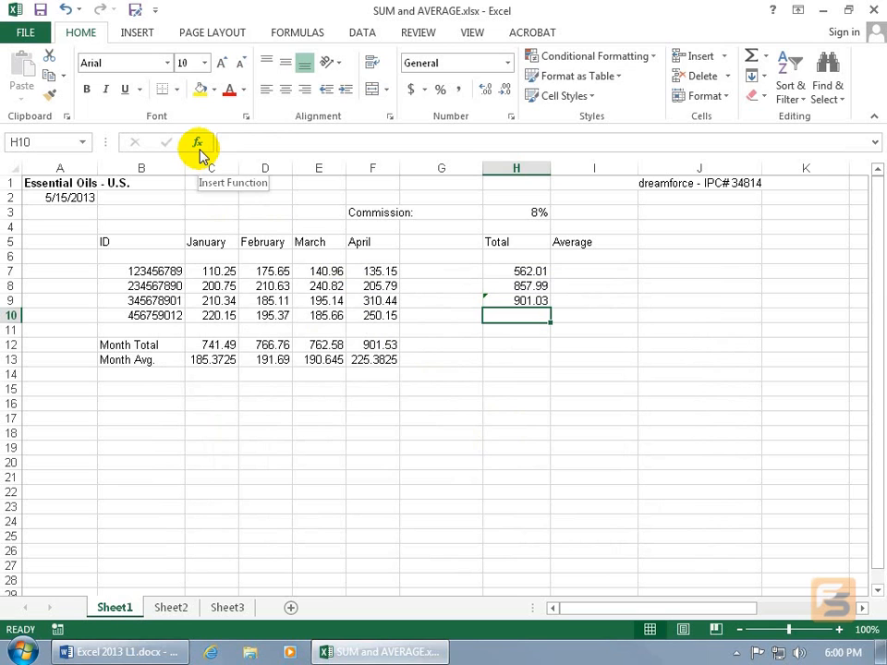
{"action": "left_click", "coordinate": [299, 34]}
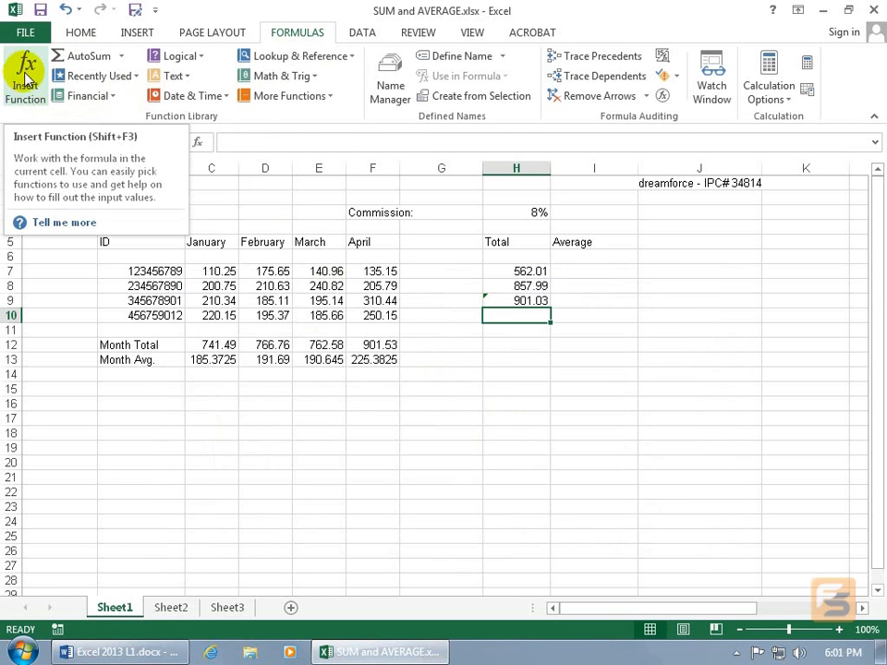
{"action": "left_click", "coordinate": [119, 57]}
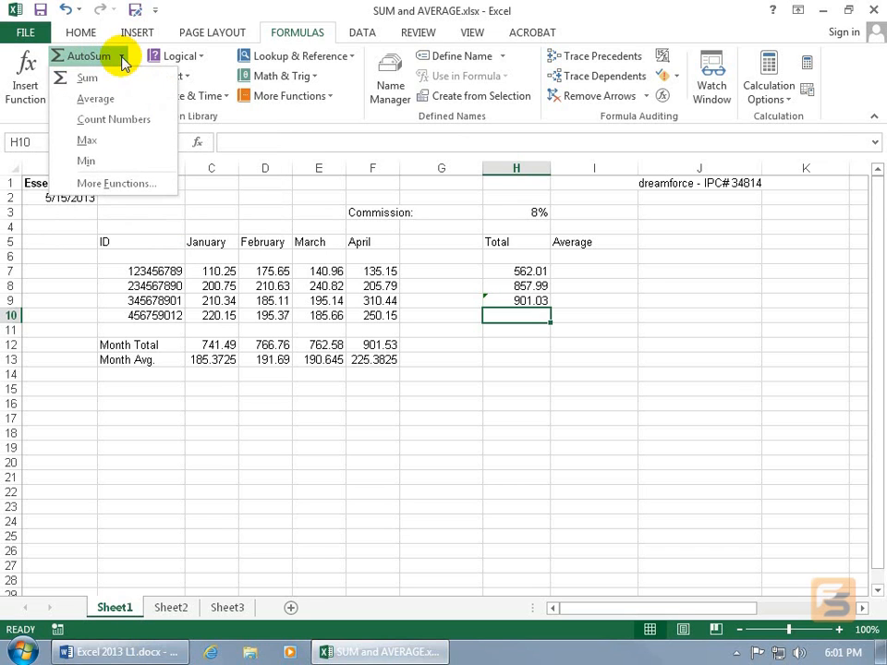
{"action": "left_click", "coordinate": [118, 183]}
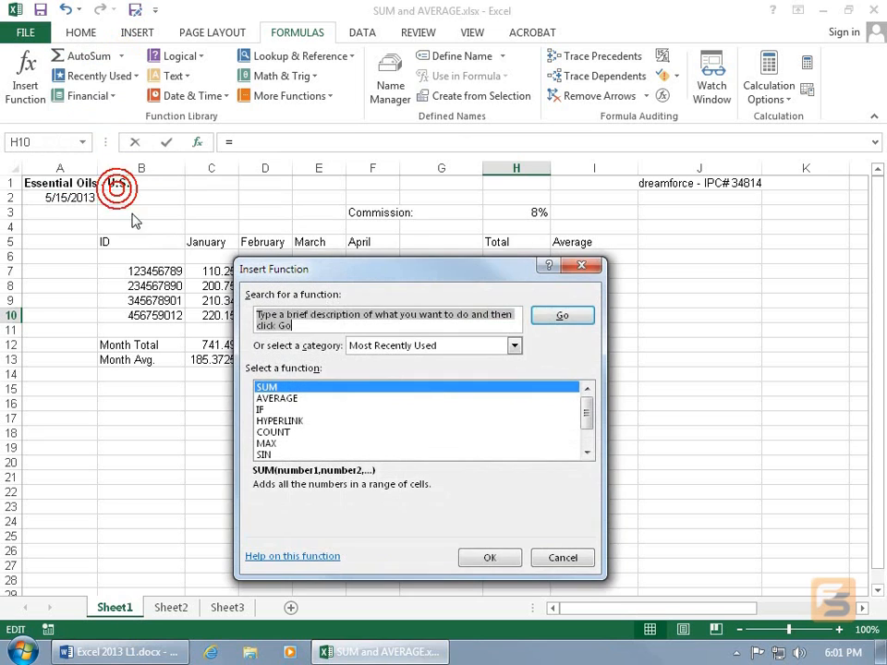
{"action": "left_click", "coordinate": [580, 266]}
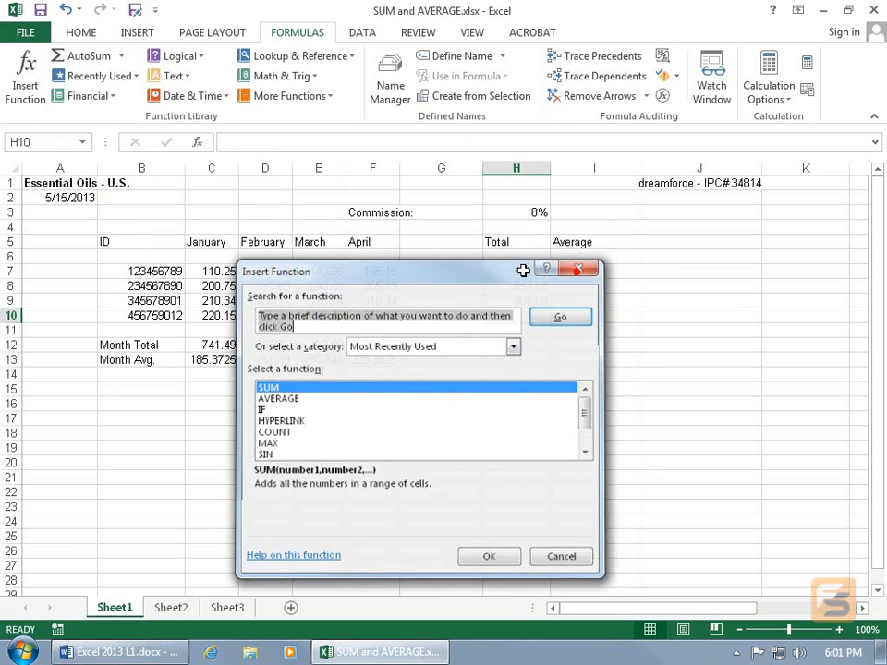
Total the range C10:F10 in cell H10 with AutoSum
{"action": "left_click", "coordinate": [95, 58]}
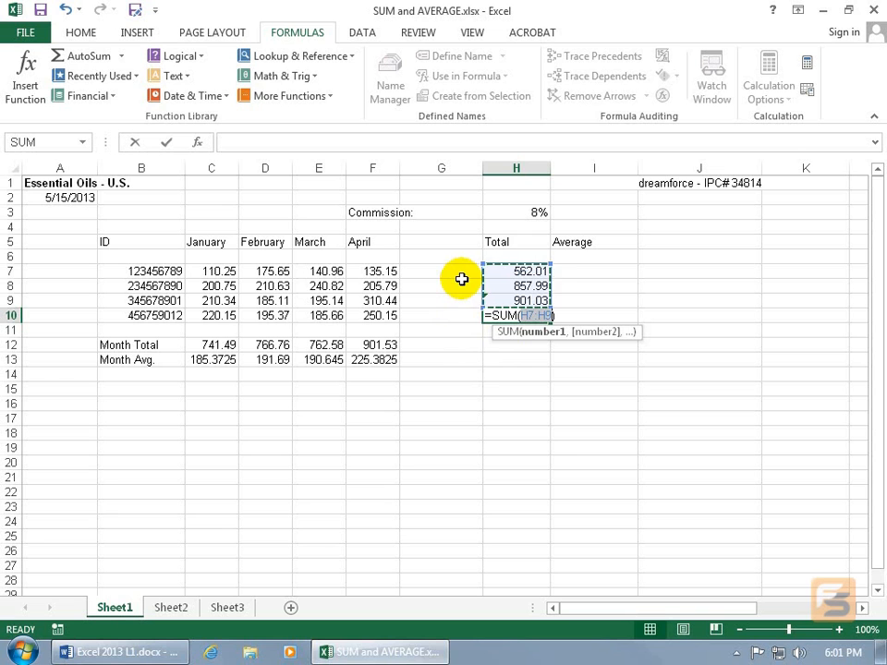
{"action": "left_click_drag", "start_coordinate": [211, 317], "coordinate": [373, 316]}
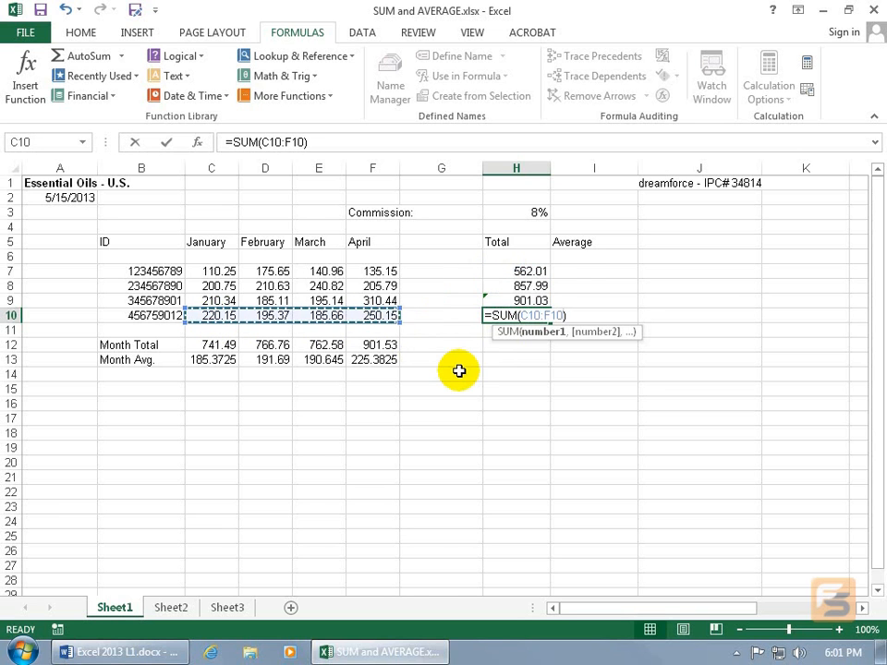
{"action": "key", "text": "Return"}
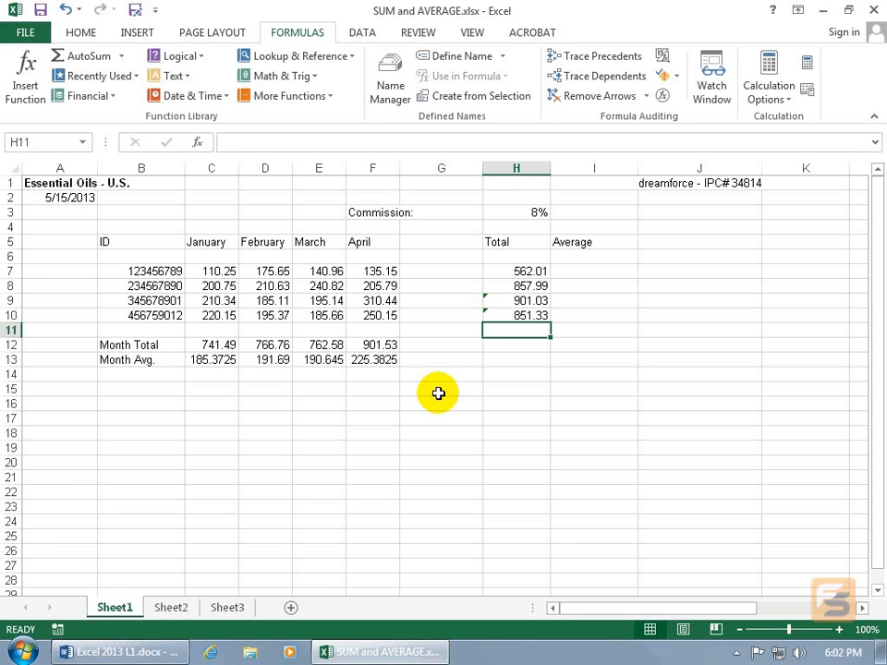
Average the range C7:F7 in cell I7 with the AutoSum Average function and fill the formula down through I10
{"action": "left_click", "coordinate": [578, 271]}
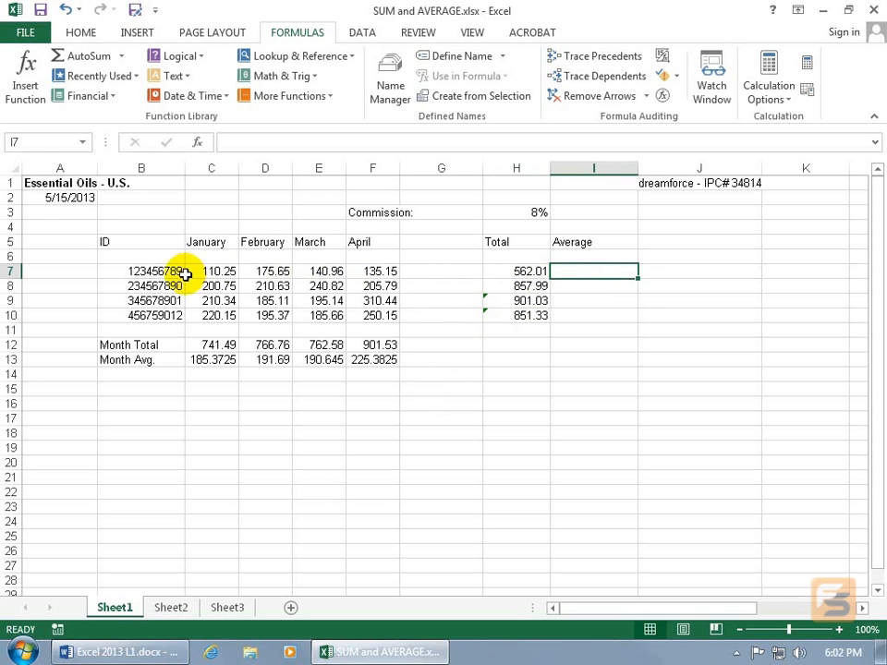
{"action": "left_click", "coordinate": [124, 59]}
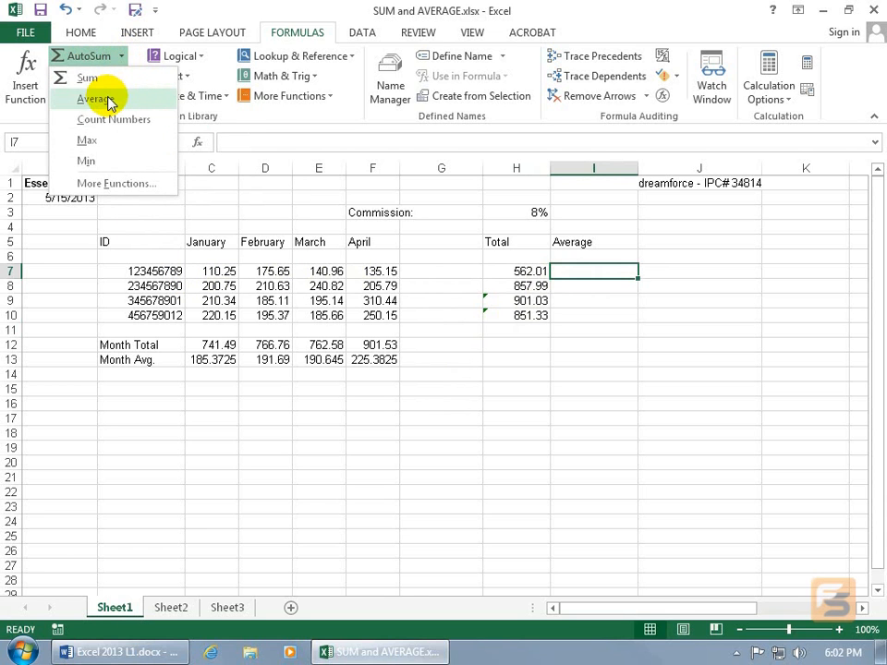
{"action": "left_click", "coordinate": [104, 99]}
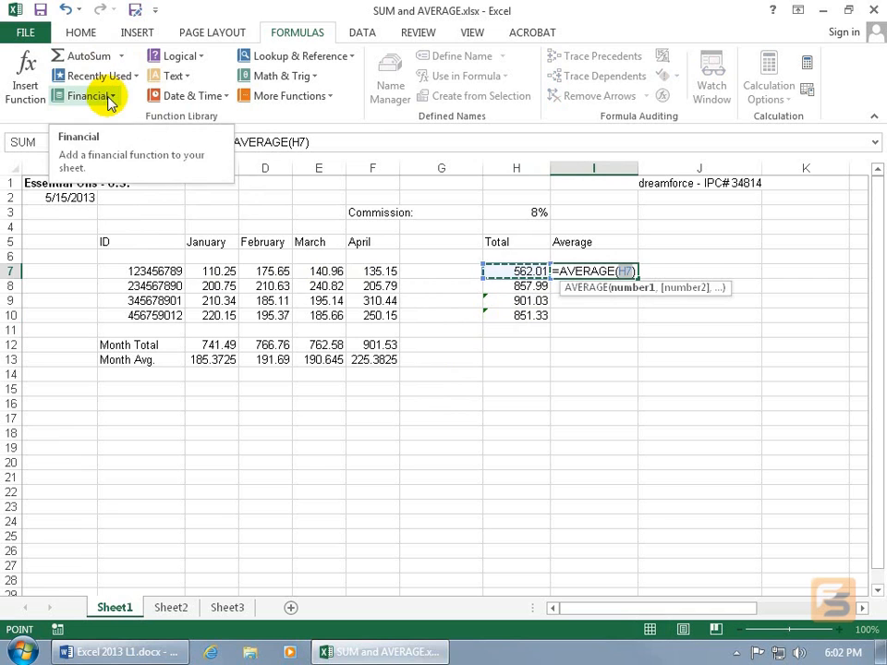
{"action": "left_click_drag", "start_coordinate": [209, 269], "coordinate": [348, 266]}
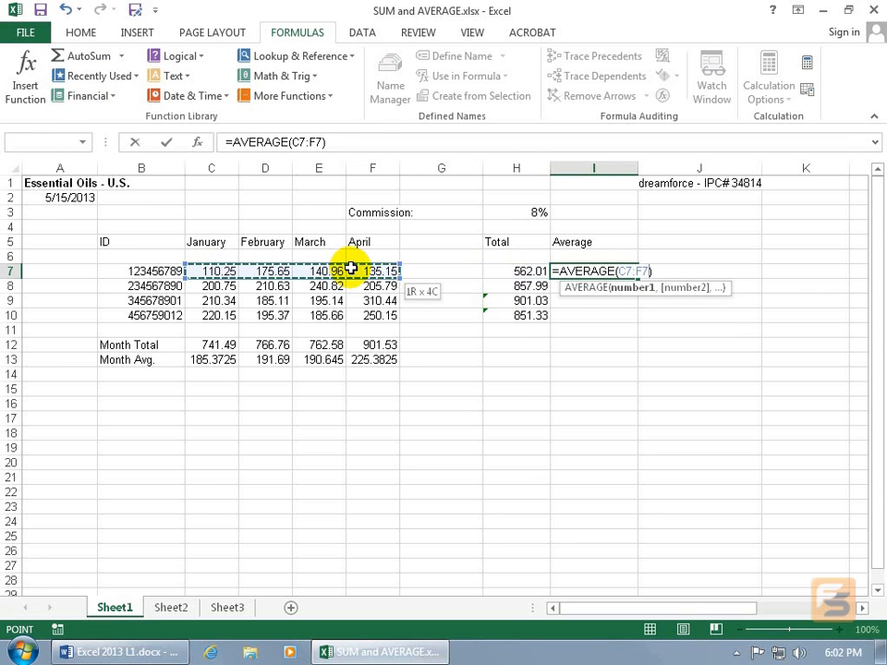
{"action": "key", "text": "Return"}
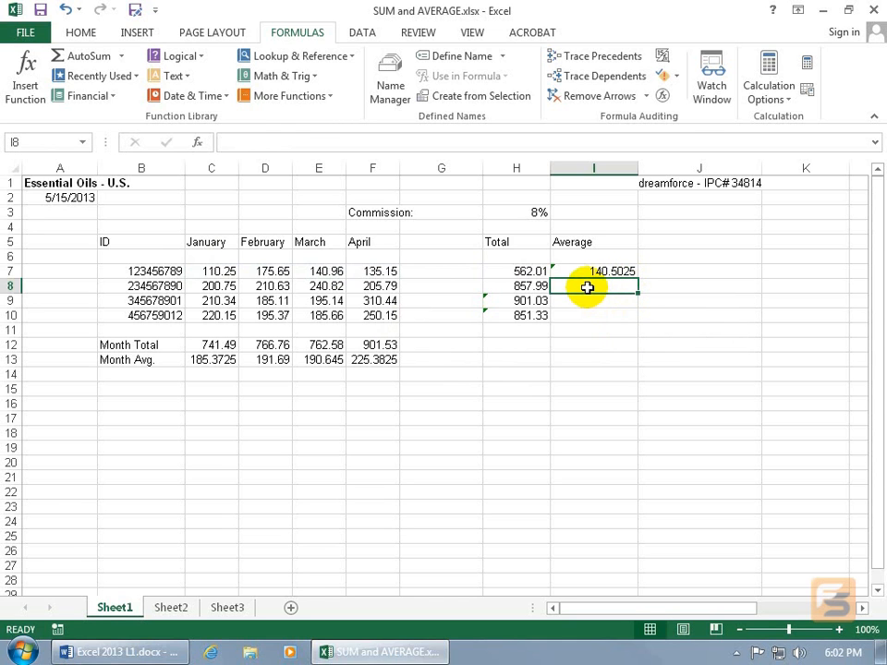
{"action": "left_click", "coordinate": [626, 270]}
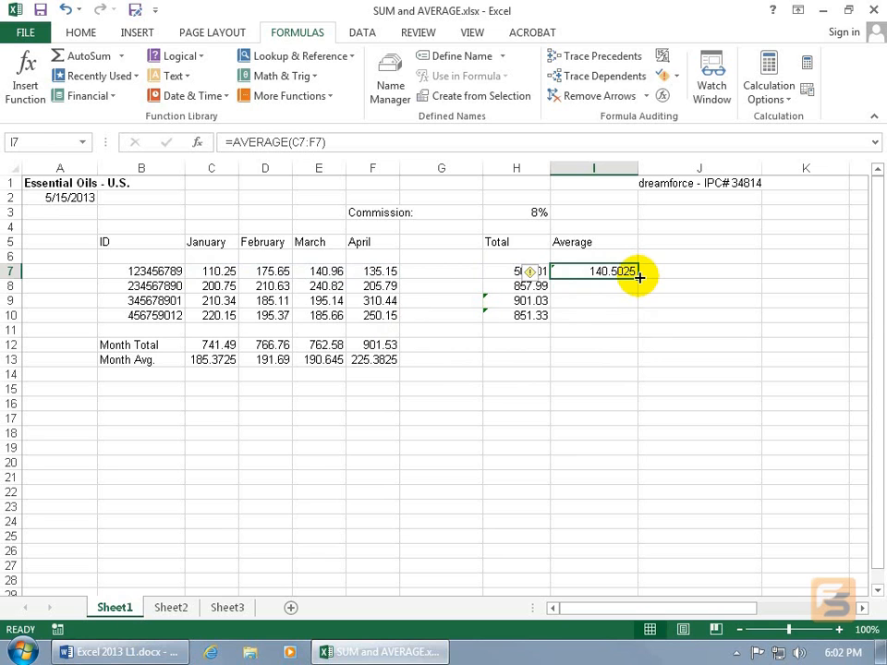
{"action": "left_click_drag", "start_coordinate": [638, 277], "coordinate": [634, 323]}
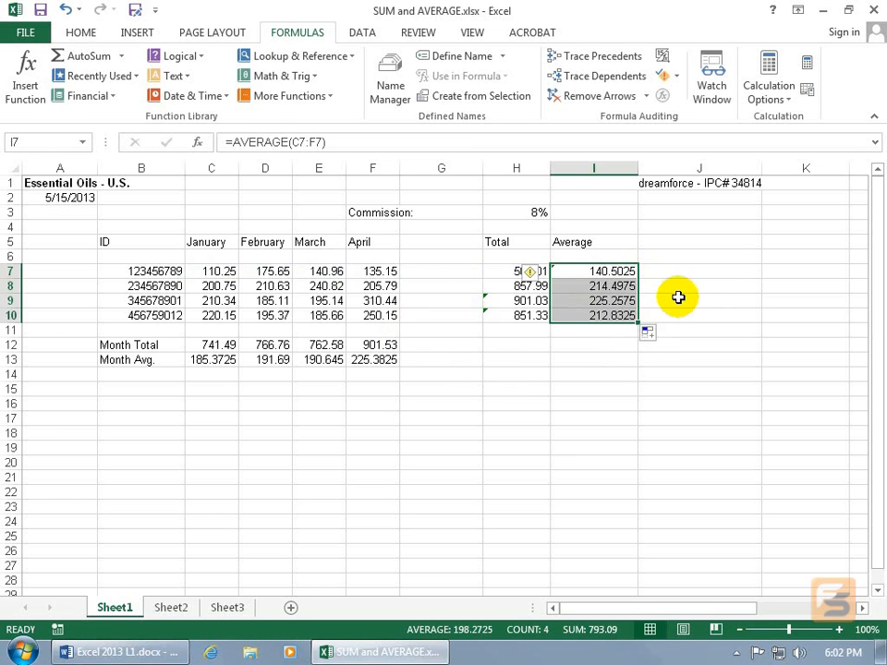
Examine the AVERAGE formulas in cells I7 through I10 to compare the row references in each copied formula
{"action": "left_click_drag", "start_coordinate": [619, 271], "coordinate": [620, 282]}
{"action": "left_click", "coordinate": [621, 270]}
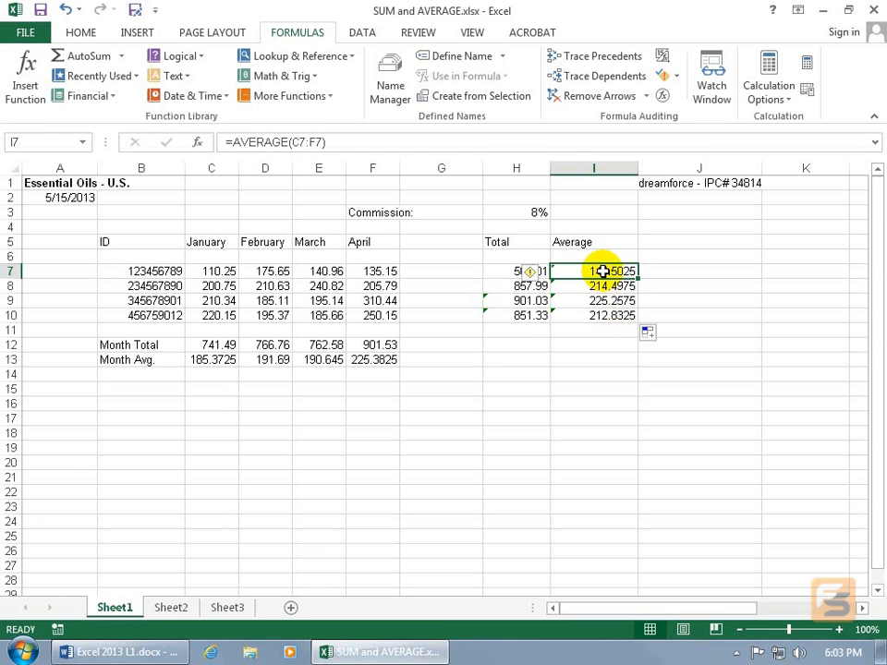
{"action": "left_click", "coordinate": [604, 285]}
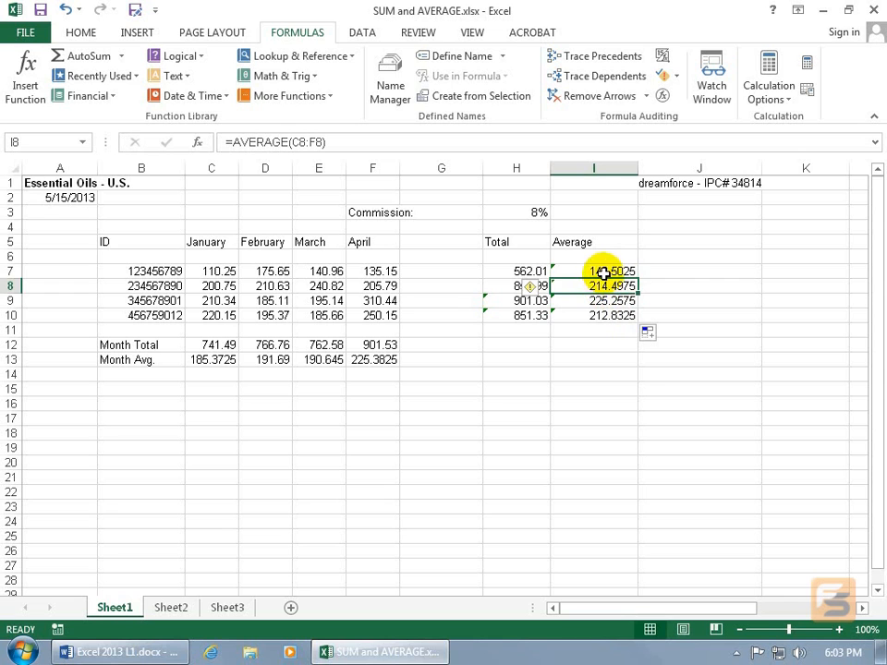
{"action": "left_click", "coordinate": [604, 272]}
{"action": "left_click", "coordinate": [604, 288]}
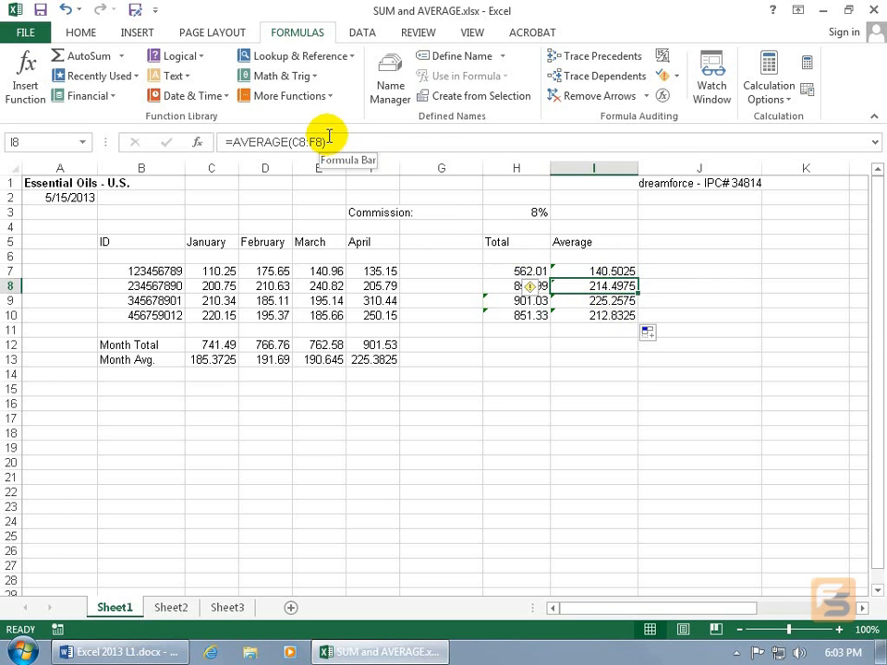
{"action": "key", "text": "Up"}
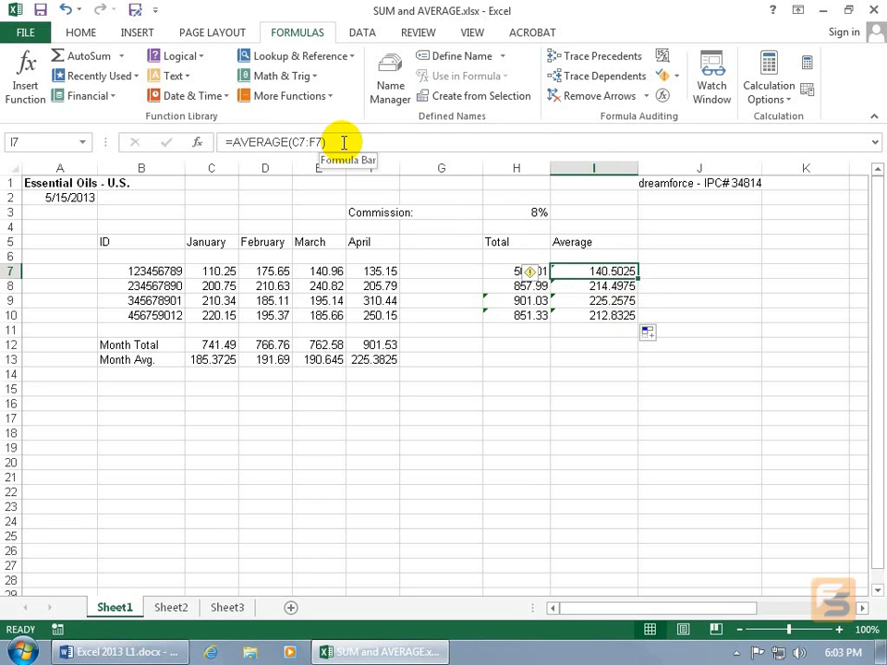
{"action": "key", "text": "Down"}
{"action": "key", "text": "Down"}
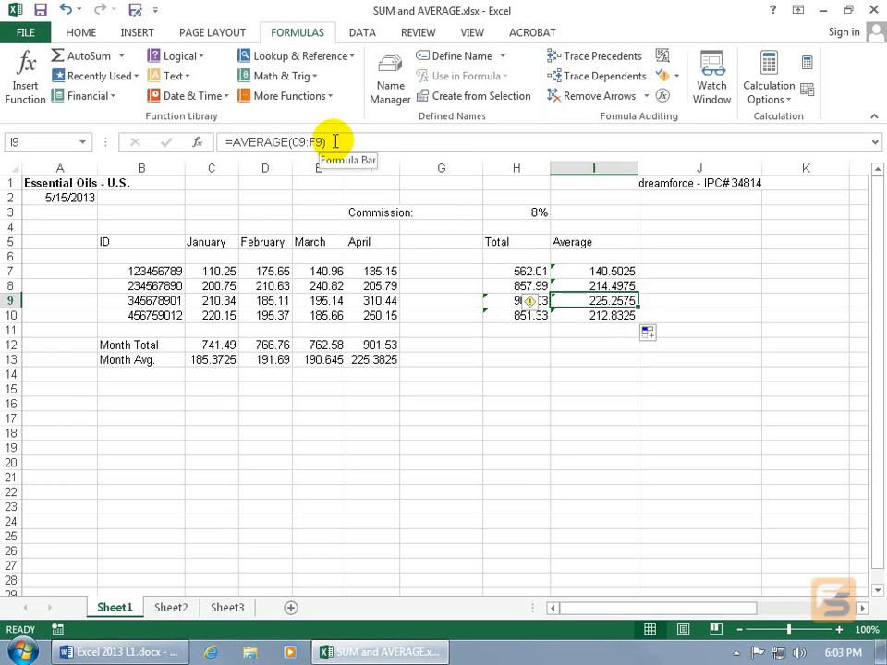
{"action": "key", "text": "Down"}
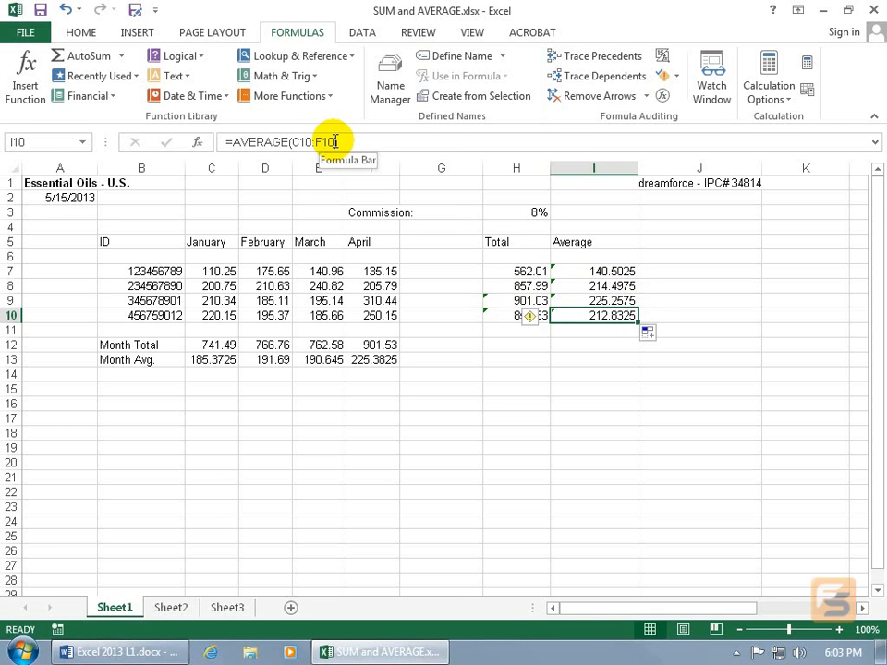